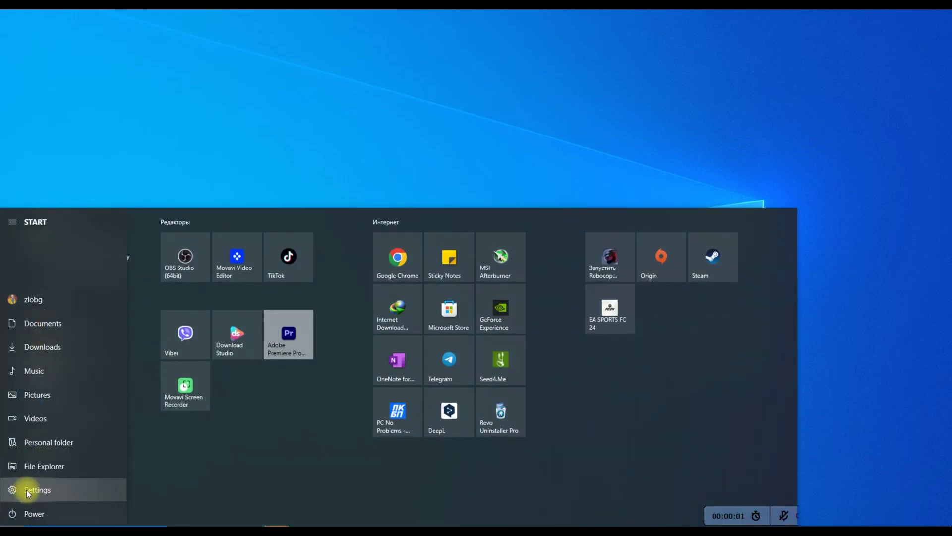
# Step: Switch the Game Mode toggle On under Gaming in Windows Settings
pyautogui.click(28, 491)
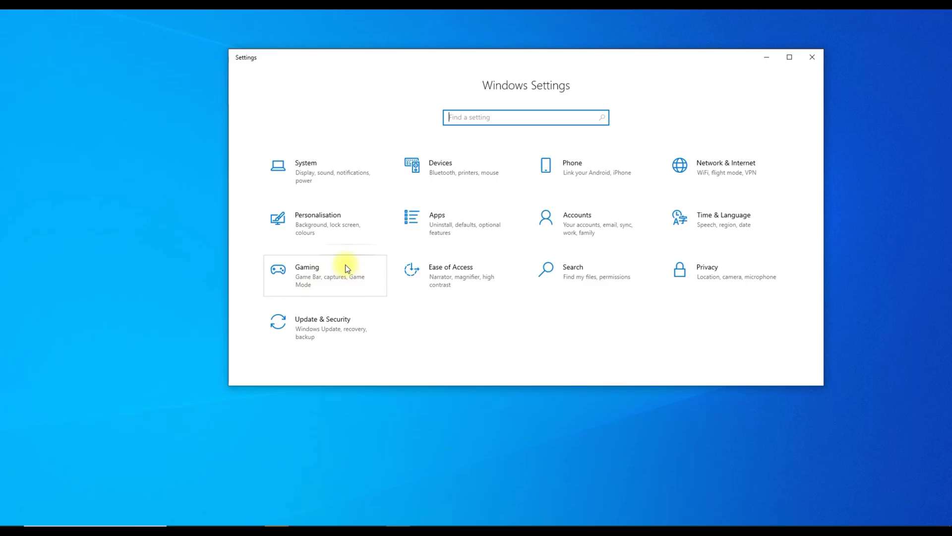
pyautogui.click(327, 271)
pyautogui.click(292, 208)
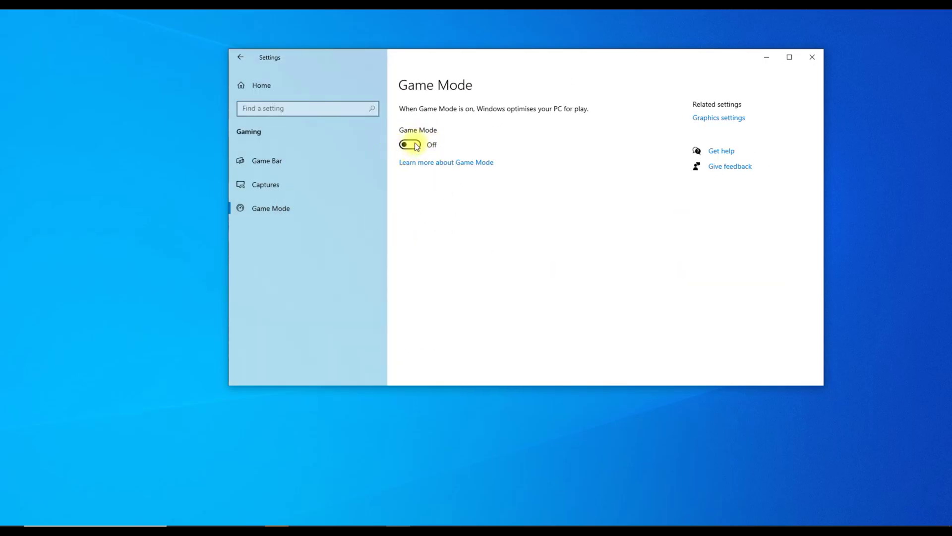
pyautogui.click(416, 146)
# Step: Turn Game Bar off and untick 'Allow your controller to open Game Bar'
pyautogui.click(283, 164)
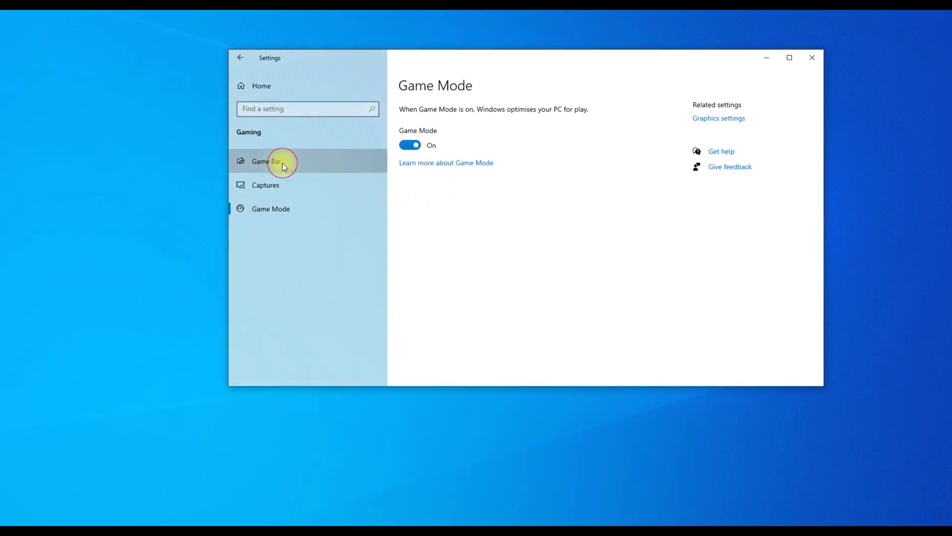
pyautogui.click(412, 163)
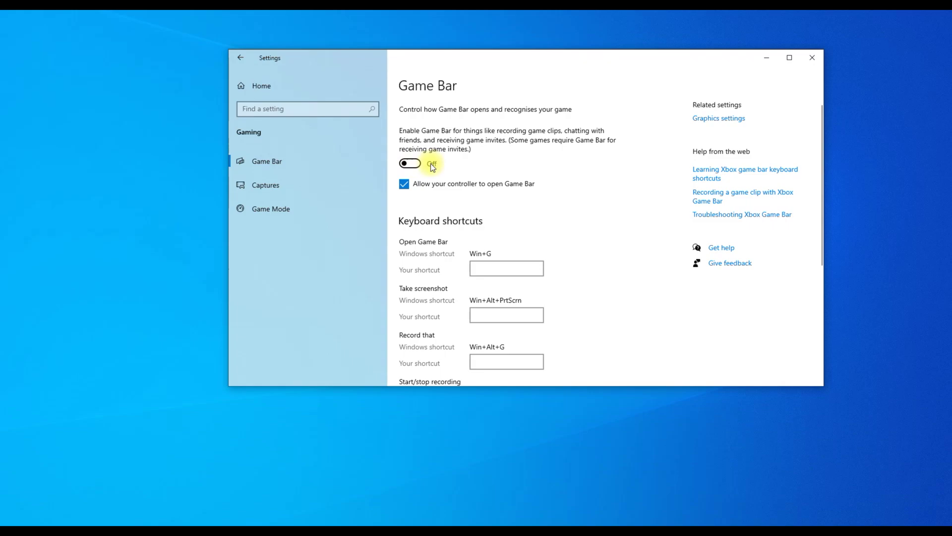
pyautogui.click(405, 184)
pyautogui.scroll(-3, 510, 219)
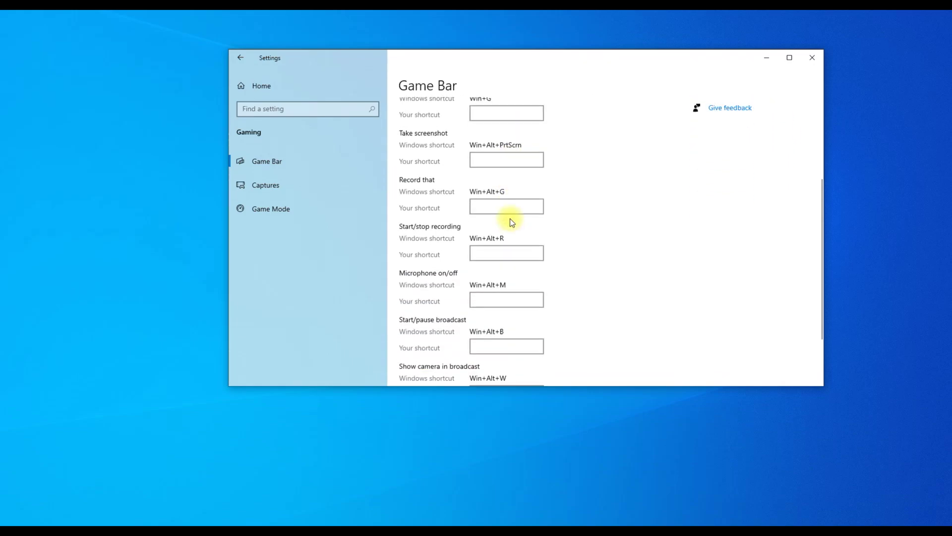
pyautogui.scroll(-2, 510, 218)
pyautogui.scroll(3, 510, 218)
pyautogui.scroll(2, 514, 228)
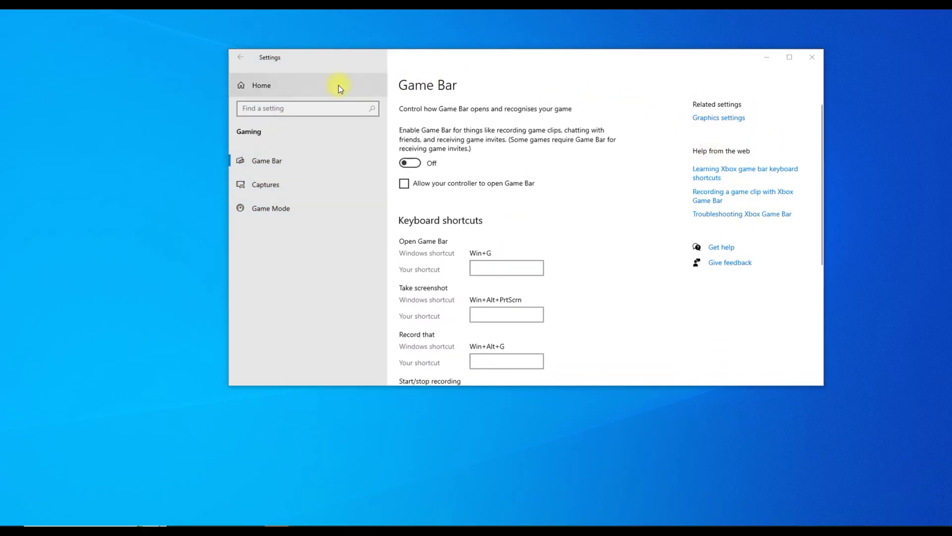
# Step: Under Captures, turn off 'Record in the background' and 'Record audio when I record a game'
pyautogui.click(308, 184)
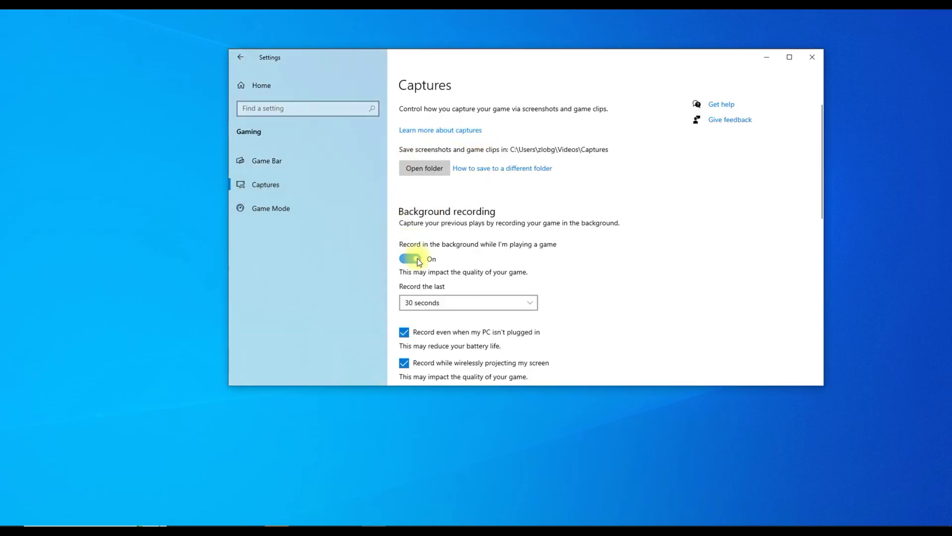
pyautogui.click(419, 259)
pyautogui.scroll(-3, 418, 267)
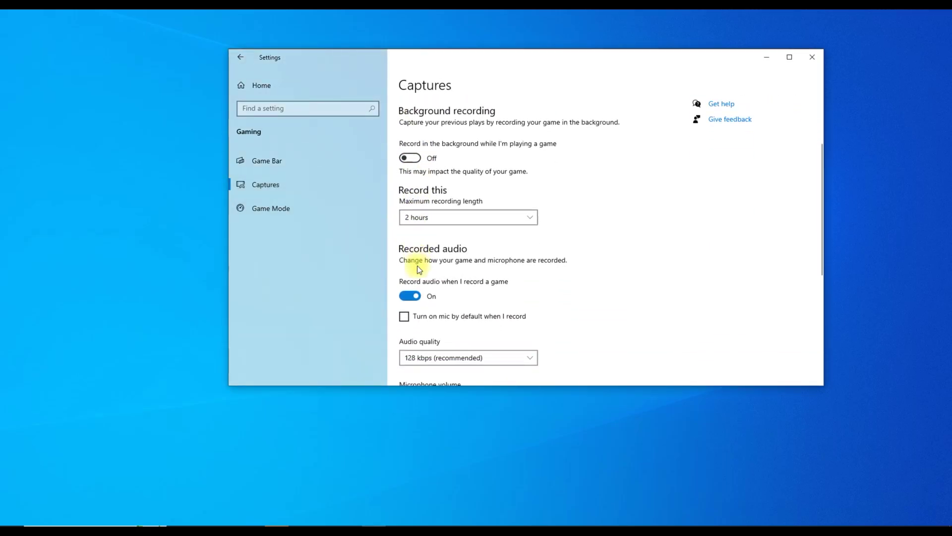
pyautogui.click(418, 295)
pyautogui.scroll(-3, 418, 293)
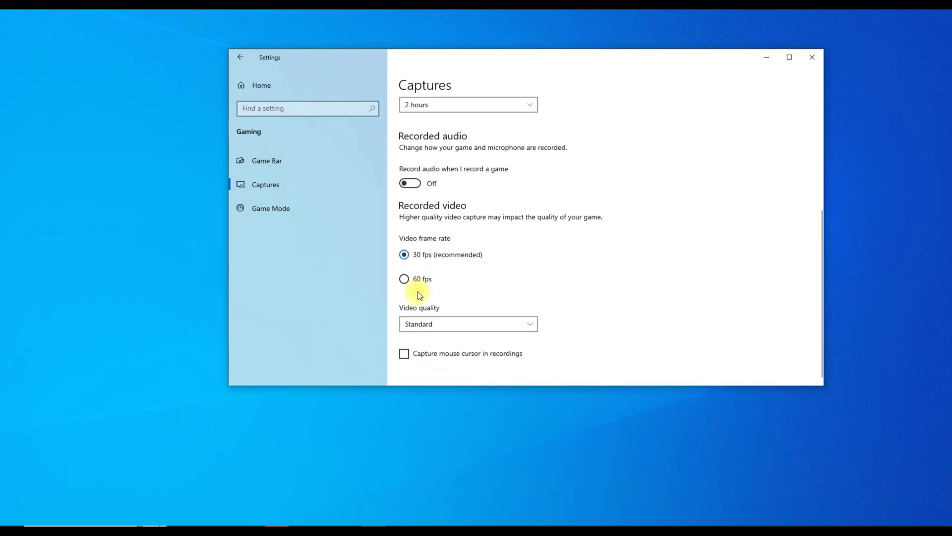
pyautogui.scroll(1, 447, 298)
pyautogui.scroll(2, 496, 299)
pyautogui.scroll(1, 516, 298)
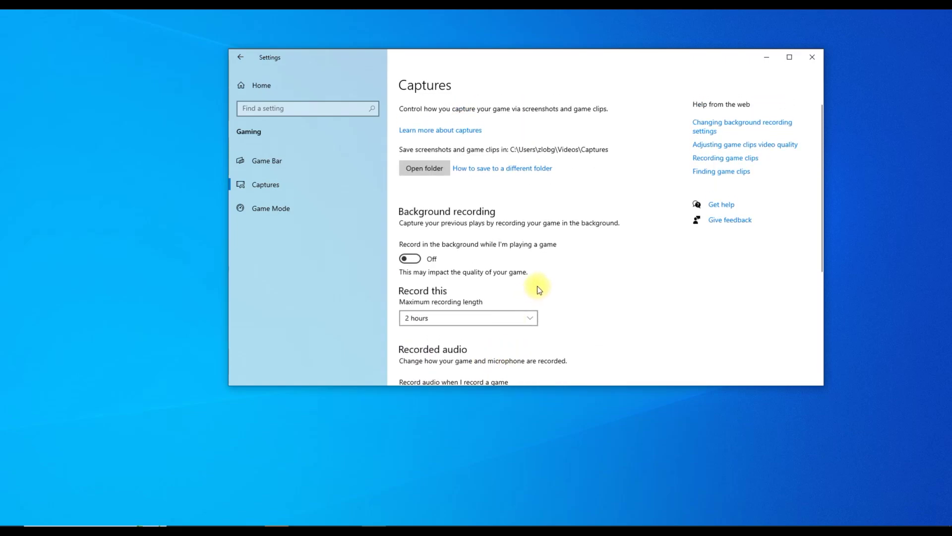
# Step: Enable hardware-accelerated GPU scheduling in System > Display > Graphics settings
pyautogui.click(241, 58)
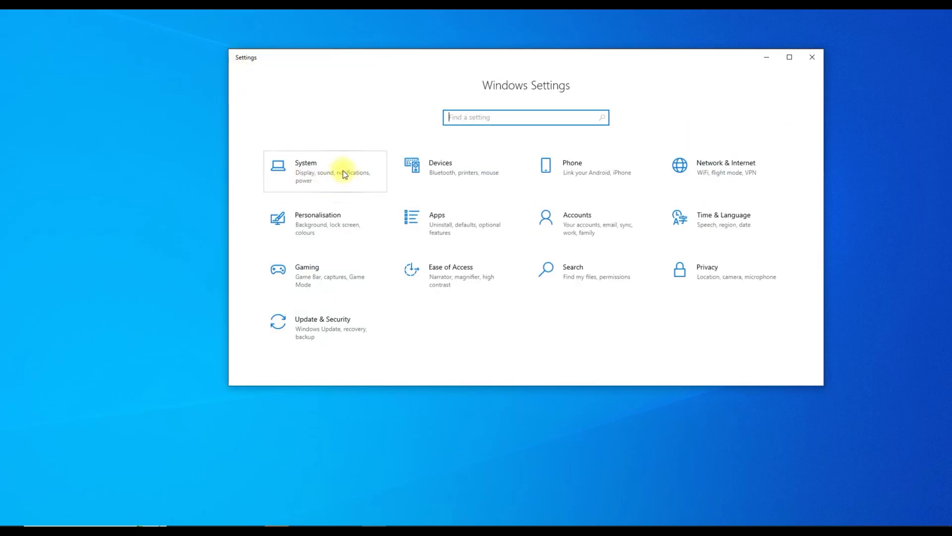
pyautogui.click(342, 172)
pyautogui.scroll(-1, 426, 208)
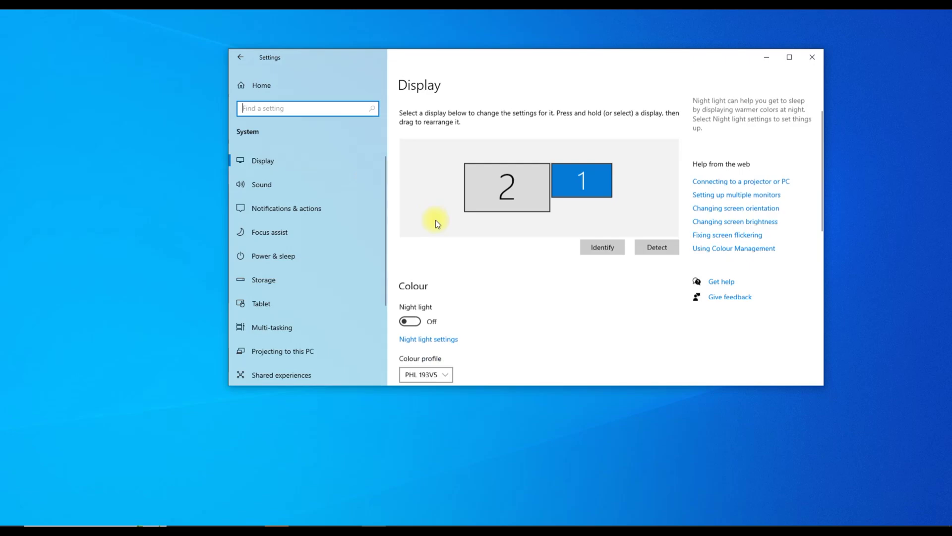
pyautogui.scroll(-3, 437, 224)
pyautogui.scroll(-3, 437, 224)
pyautogui.scroll(-2, 442, 234)
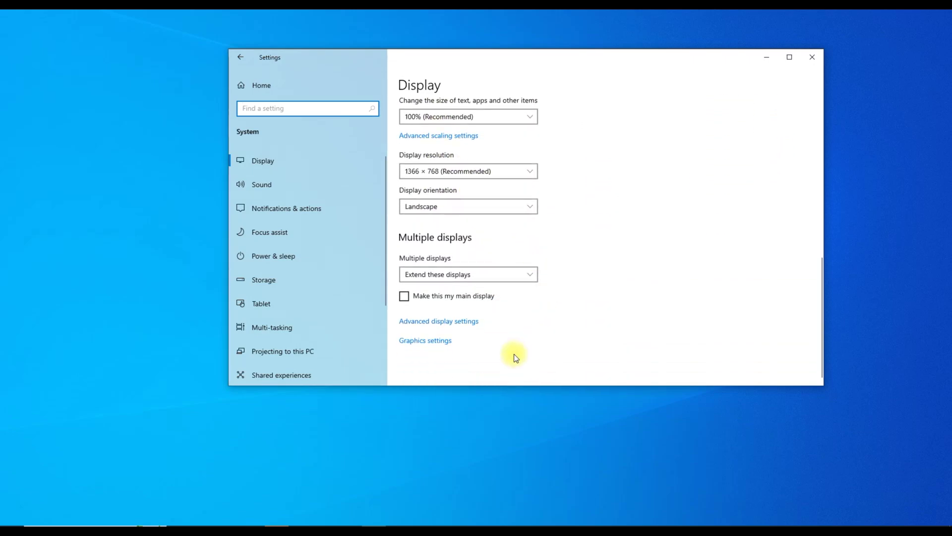
pyautogui.click(433, 342)
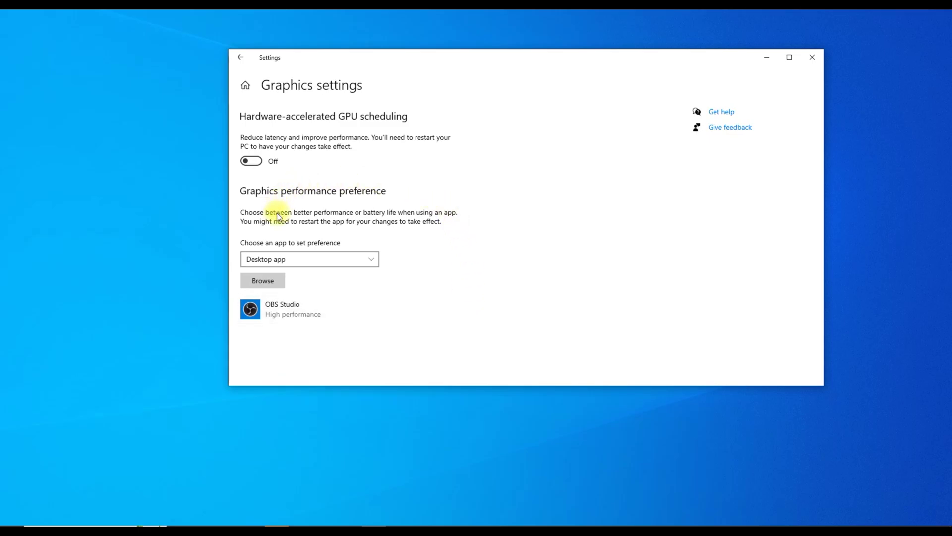
pyautogui.click(251, 163)
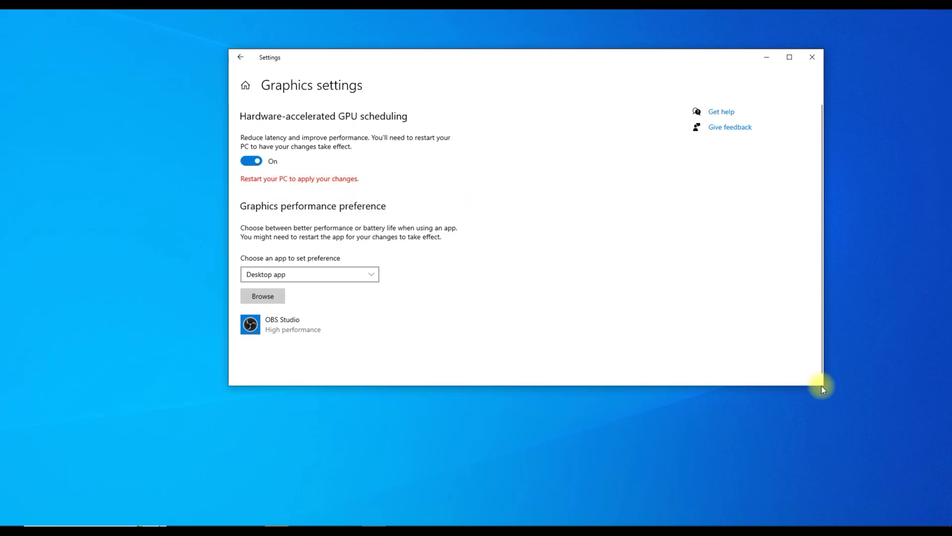
pyautogui.click(919, 515)
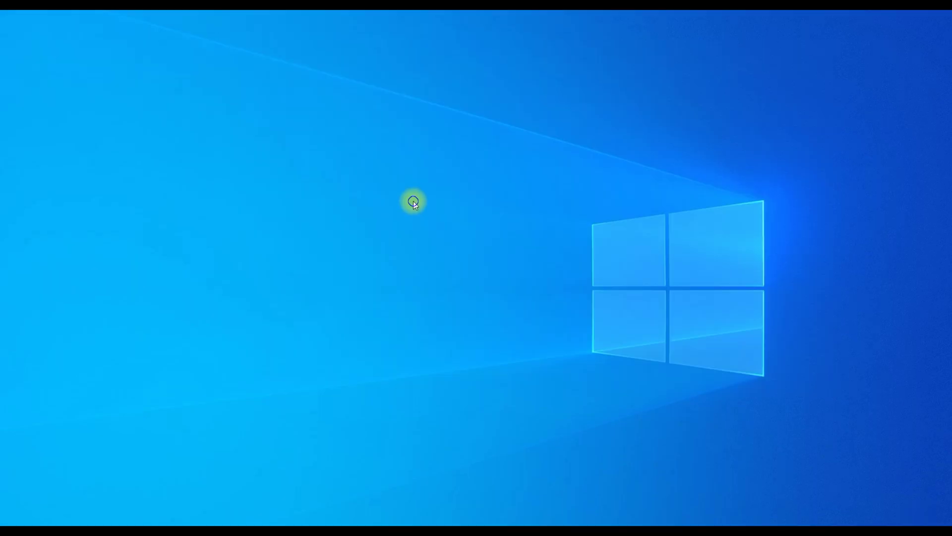
# Step: Launch NVIDIA Control Panel from the desktop right-click menu and make its window taller
pyautogui.rightClick(413, 201)
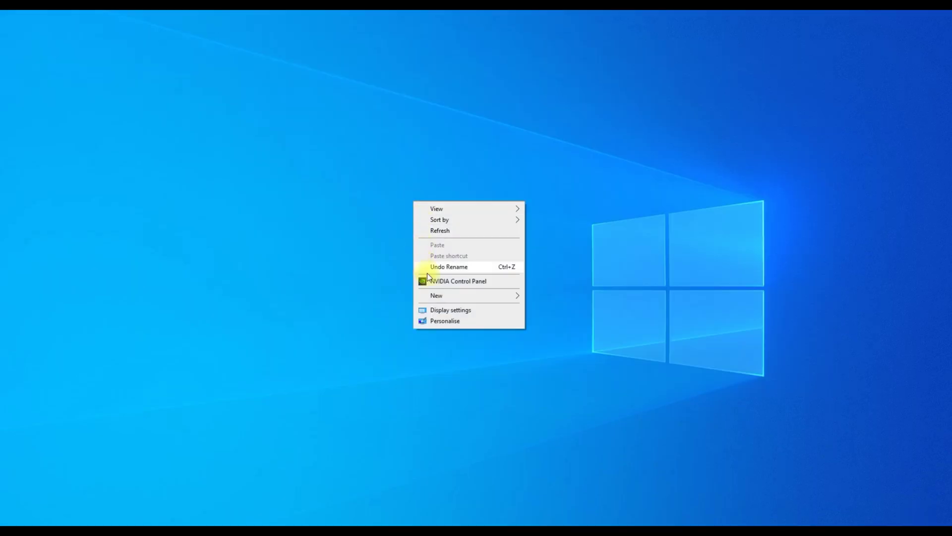
pyautogui.click(451, 281)
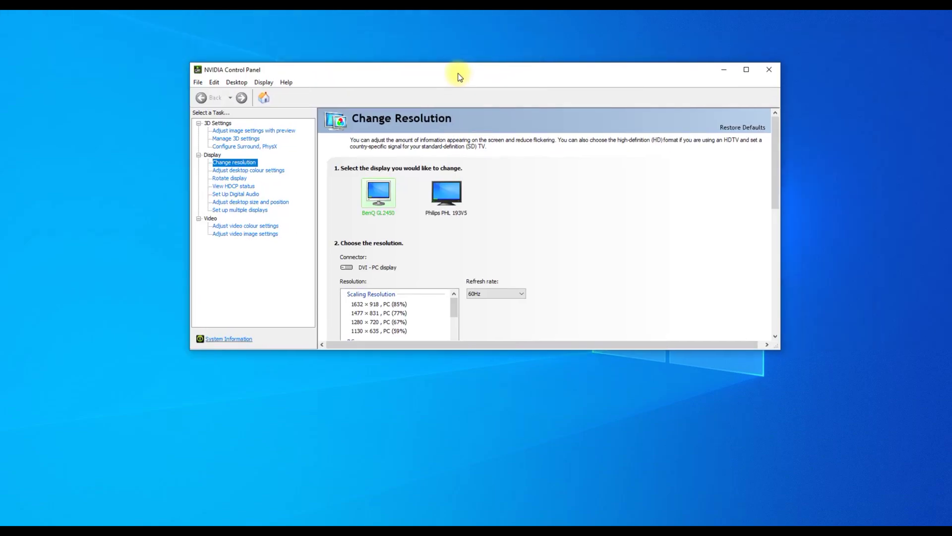
pyautogui.moveTo(457, 73); pyautogui.dragTo(419, 89)
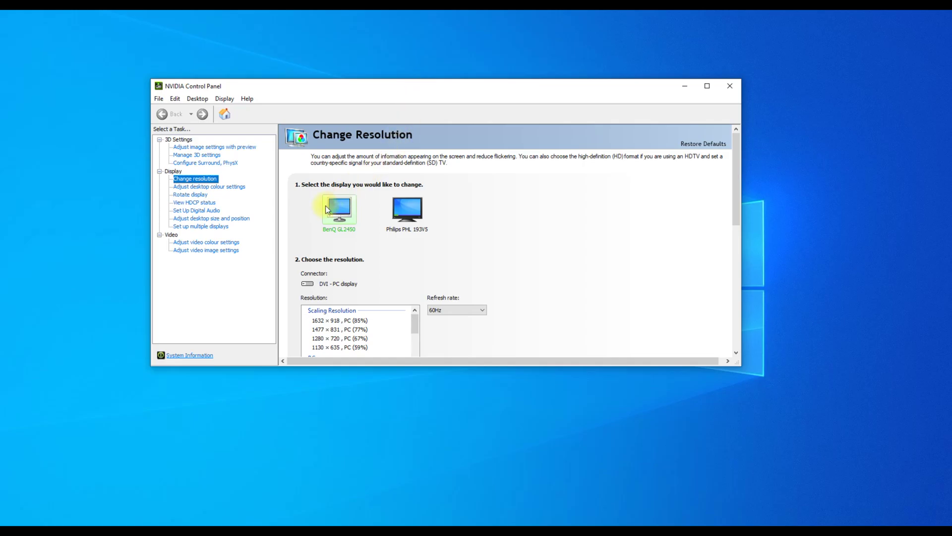
pyautogui.moveTo(437, 366); pyautogui.dragTo(437, 472)
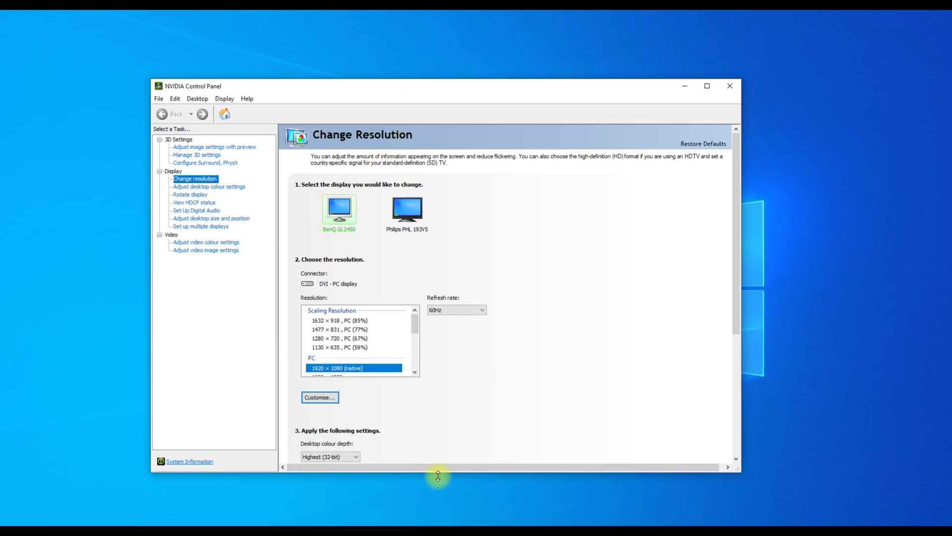
# Step: Show the Program Settings tab of Manage 3D settings for EA SPORTS FC 24
pyautogui.click(201, 155)
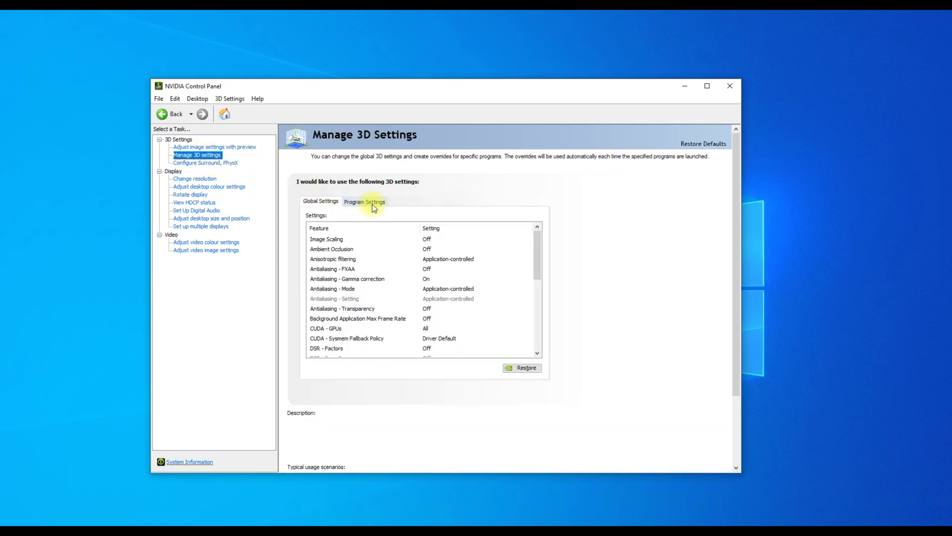
pyautogui.click(368, 202)
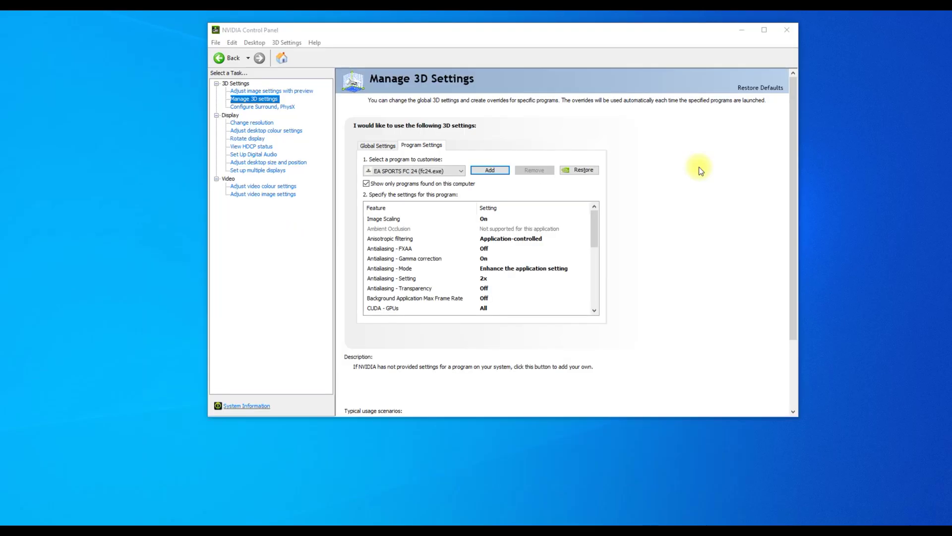
# Step: Pick FC 24 in the Add dialog and add it as a customised program
pyautogui.click(484, 168)
pyautogui.moveTo(612, 130); pyautogui.dragTo(617, 155)
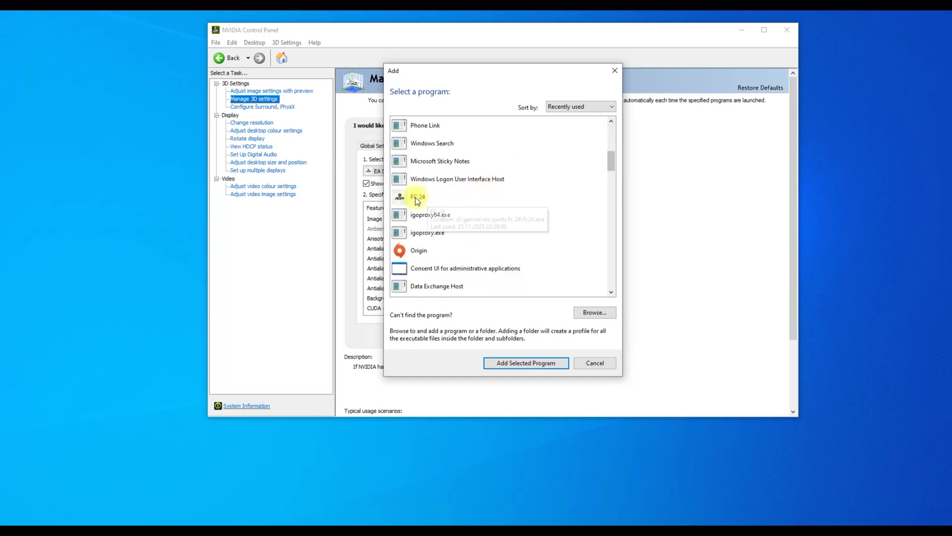
pyautogui.click(416, 197)
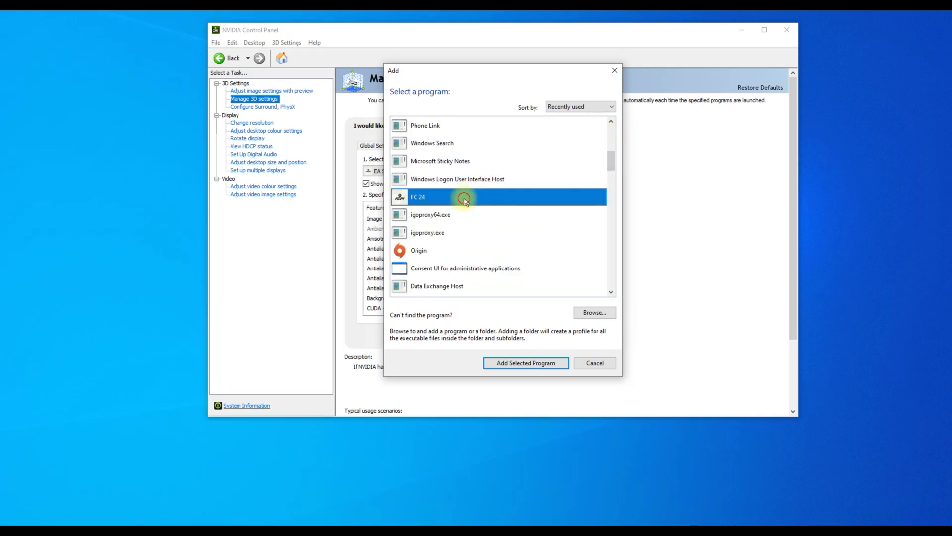
pyautogui.click(519, 363)
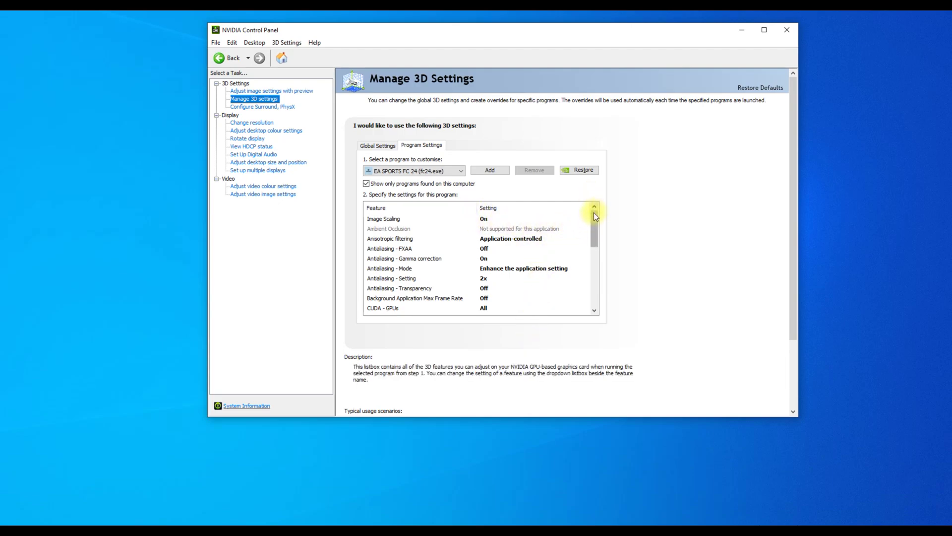
# Step: Review FC 24's feature list: Image Scaling On, FXAA Off, Antialiasing Mode Enhance at 2x
pyautogui.moveTo(594, 212); pyautogui.dragTo(594, 251)
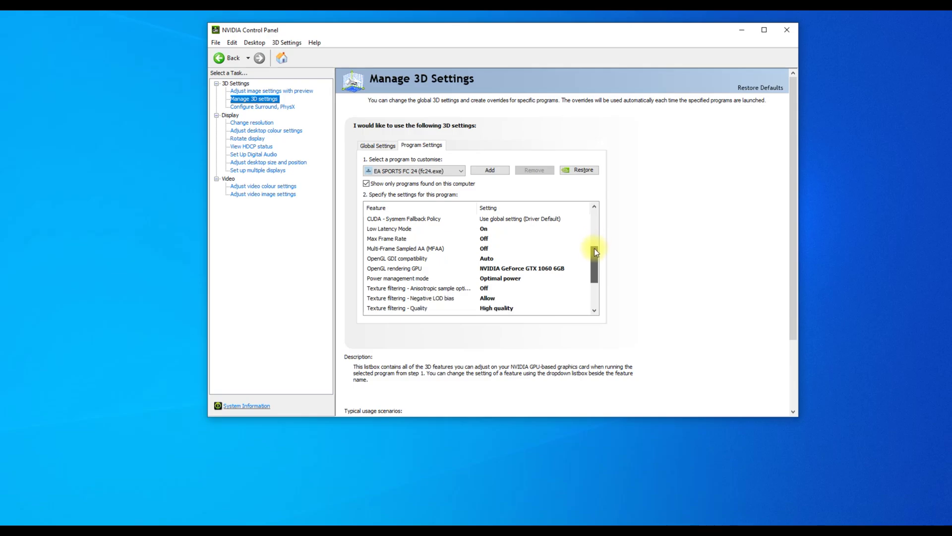
pyautogui.moveTo(594, 255); pyautogui.dragTo(596, 287)
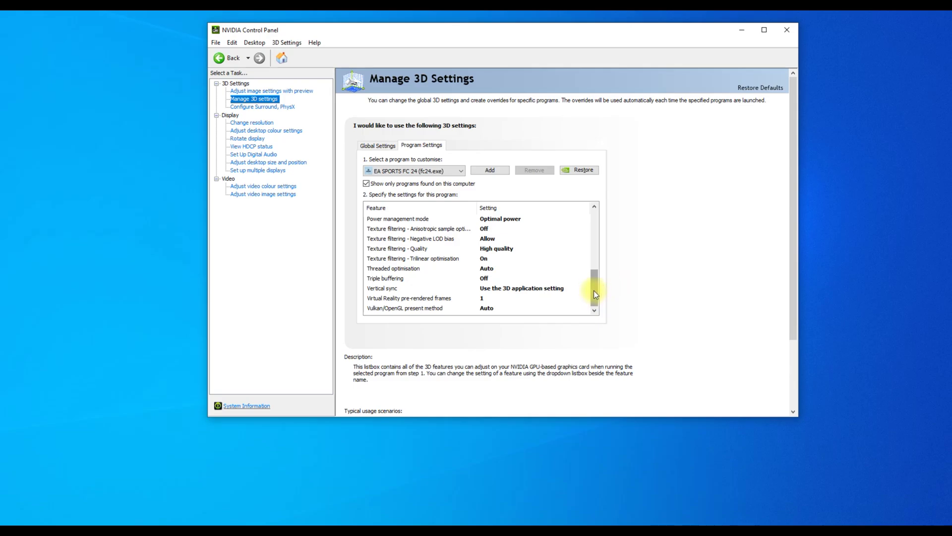
pyautogui.moveTo(595, 292); pyautogui.dragTo(595, 228)
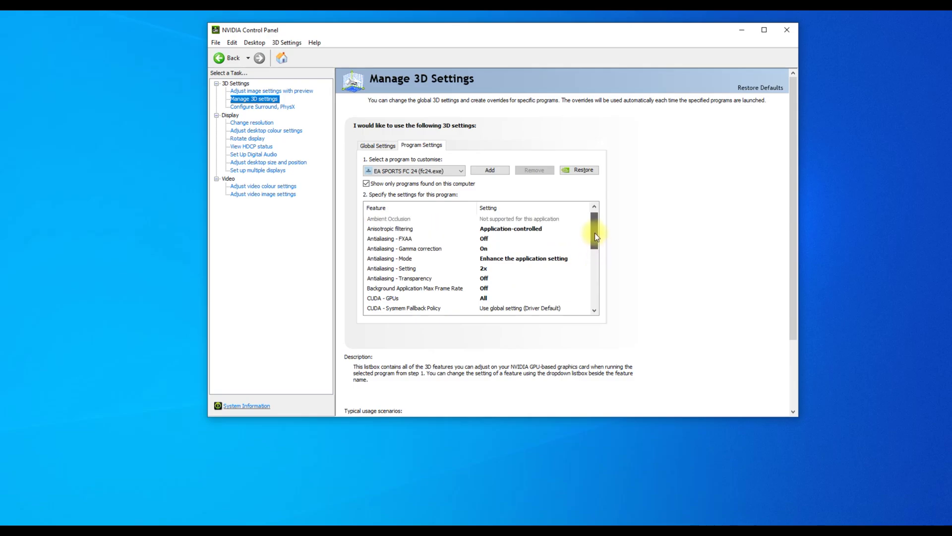
# Step: Keep the BenQ monitor at 1920 × 1080 native with a 60Hz refresh rate
pyautogui.click(267, 124)
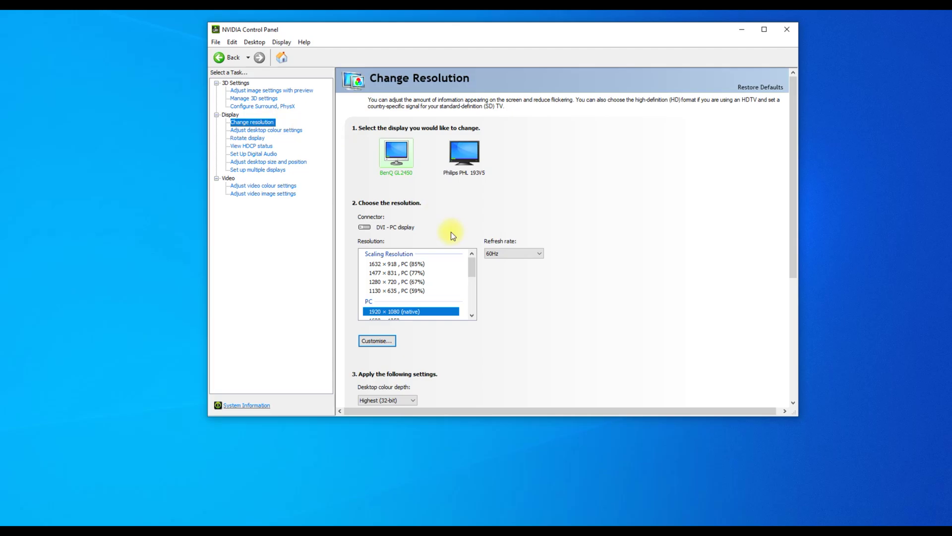
pyautogui.moveTo(471, 268); pyautogui.dragTo(472, 275)
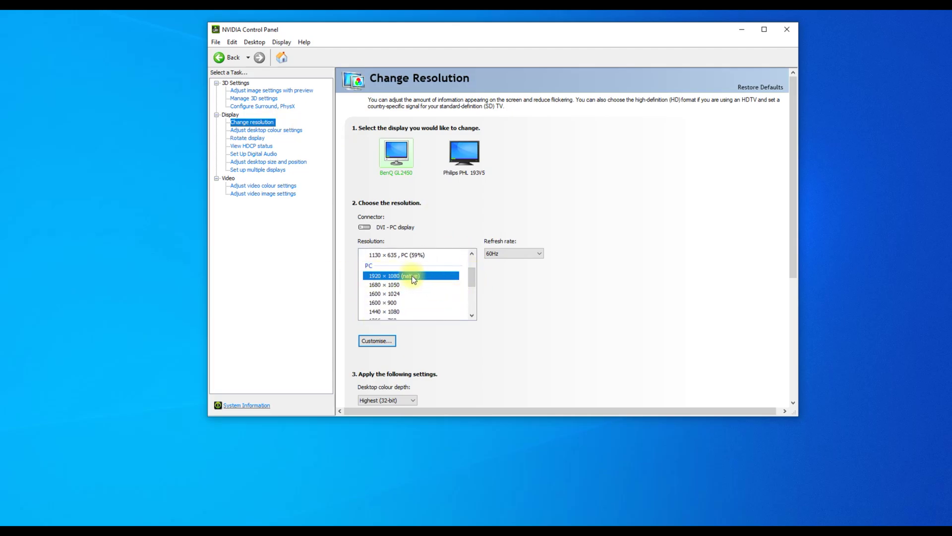
pyautogui.click(539, 256)
pyautogui.click(541, 255)
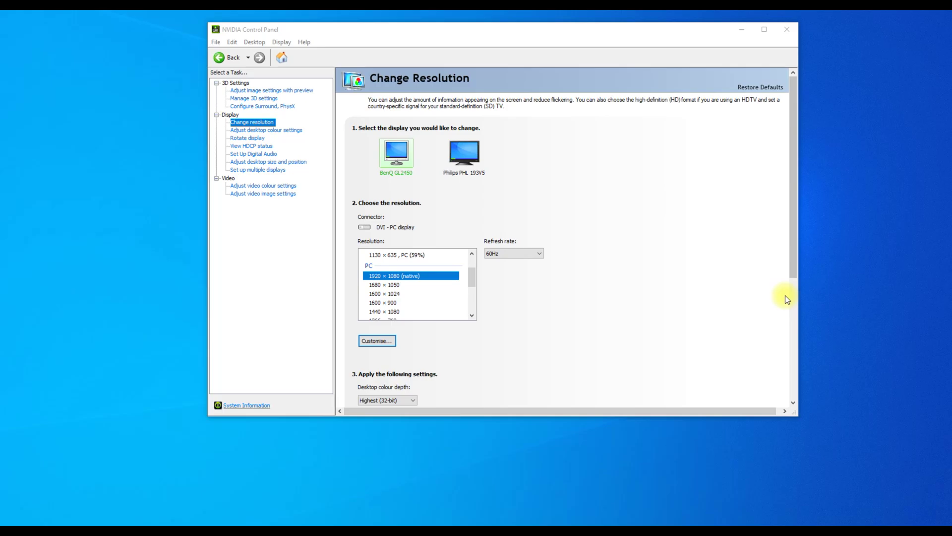
# Step: Navigate Windows Settings to System > Power & sleep
pyautogui.click(8, 516)
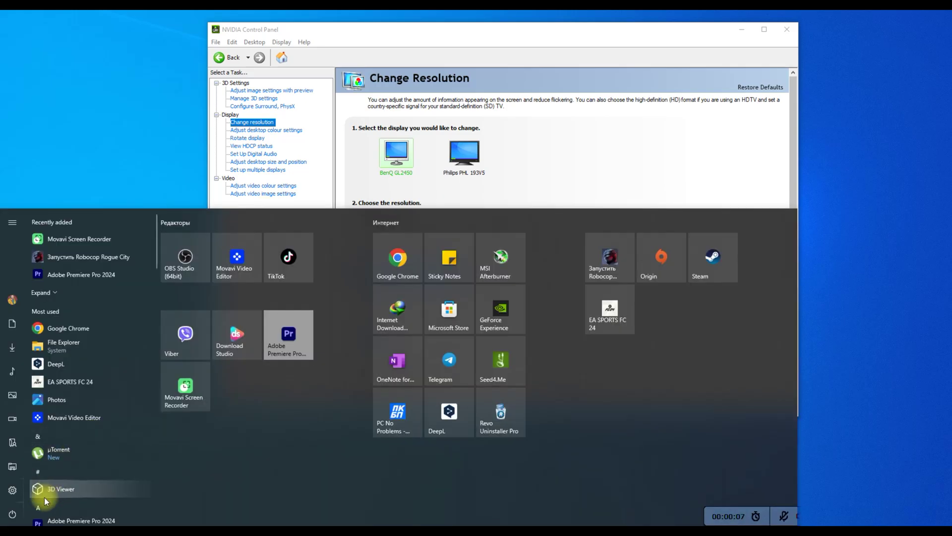
pyautogui.click(12, 493)
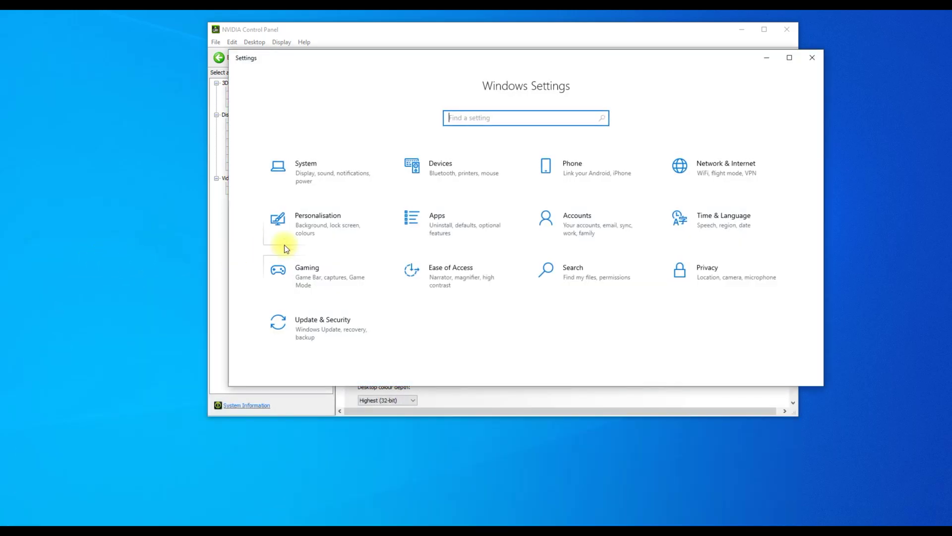
pyautogui.click(335, 174)
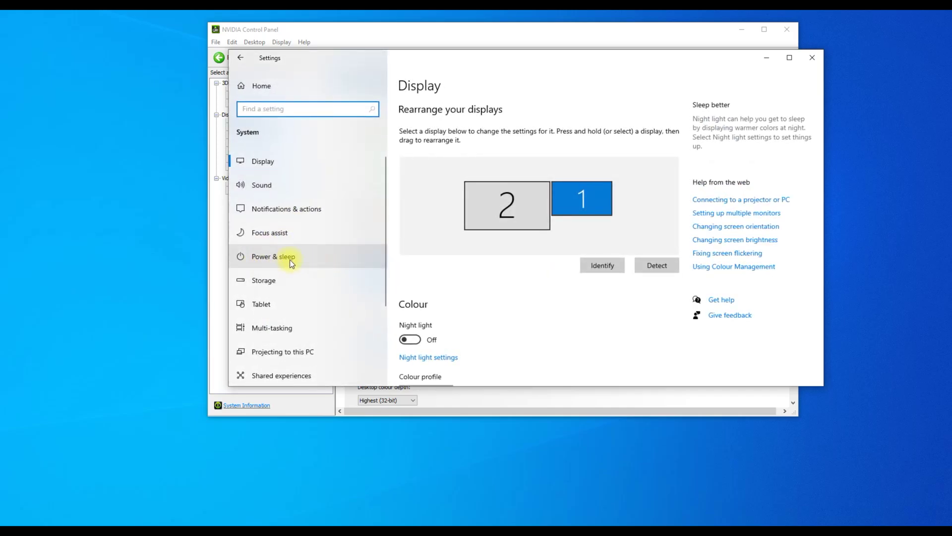
pyautogui.click(303, 259)
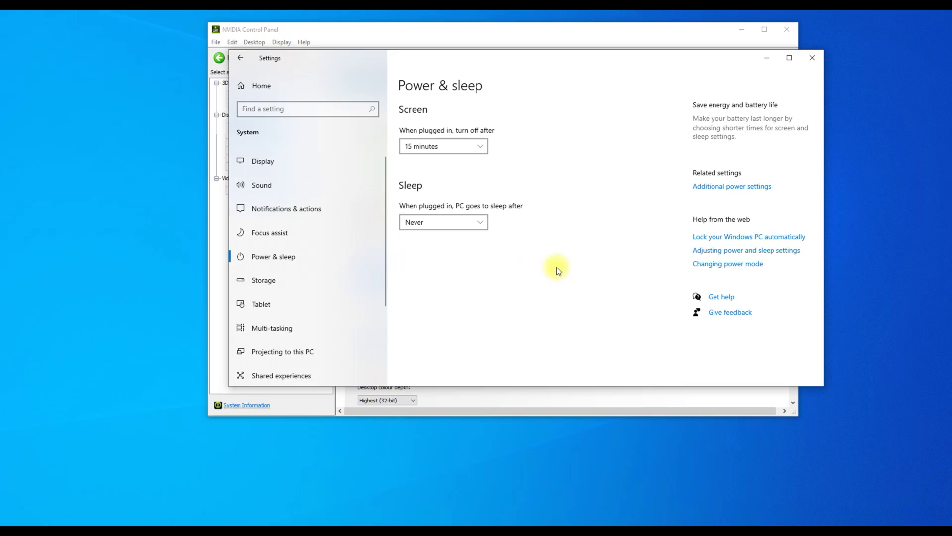
# Step: Confirm the Ultimate Performance plan, then close Power Options, Settings and NVIDIA Control Panel
pyautogui.click(737, 187)
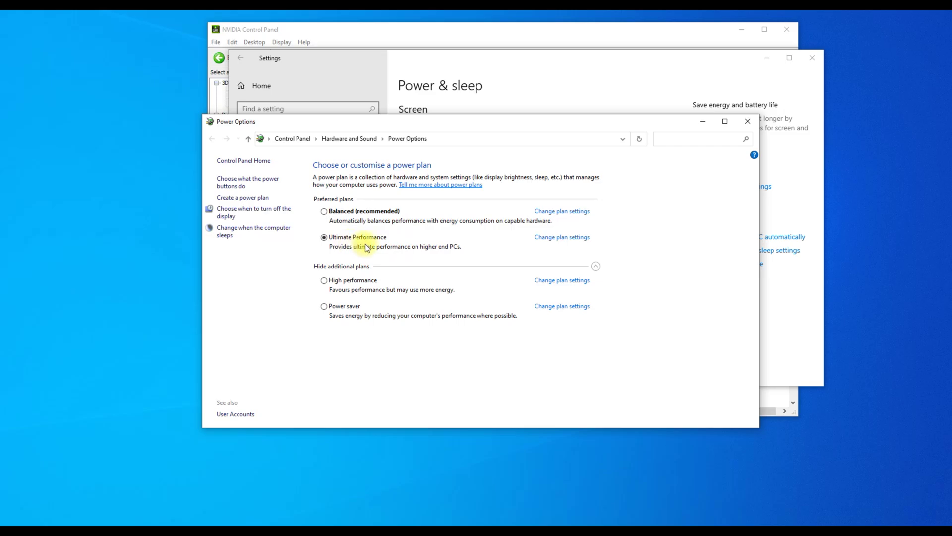
pyautogui.click(748, 121)
pyautogui.click(817, 57)
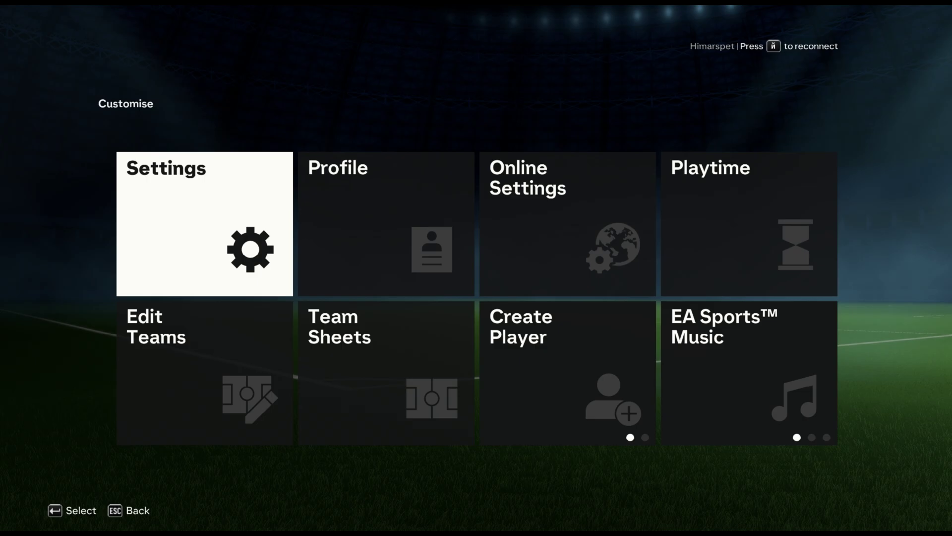
# Step: Go to Settings > Game Settings > Display Configuration in FC 24
pyautogui.press('Return')
pyautogui.press('Right')
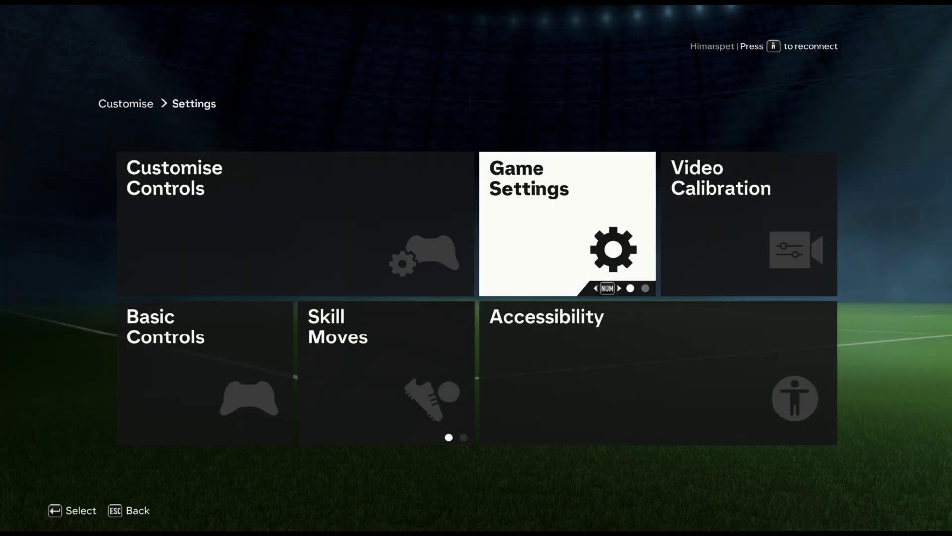
pyautogui.press('Return')
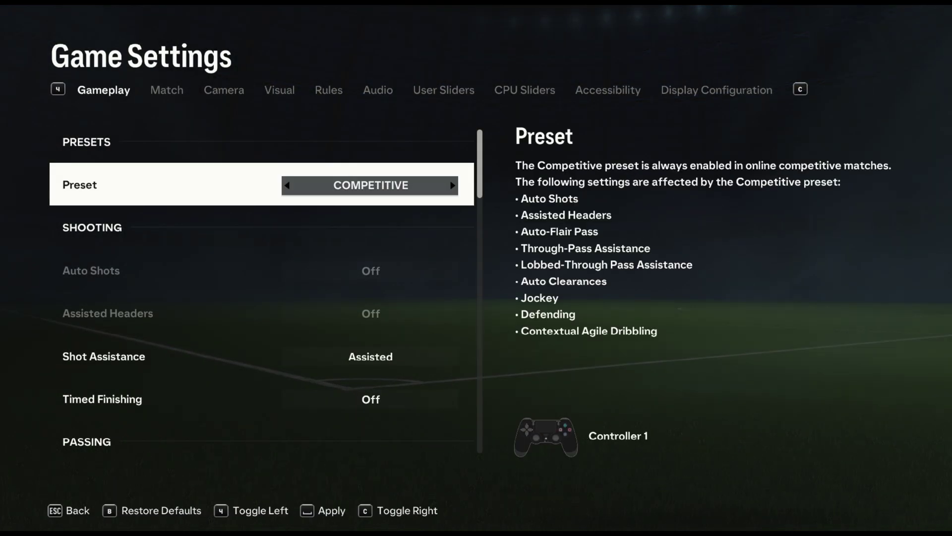
pyautogui.press('4')
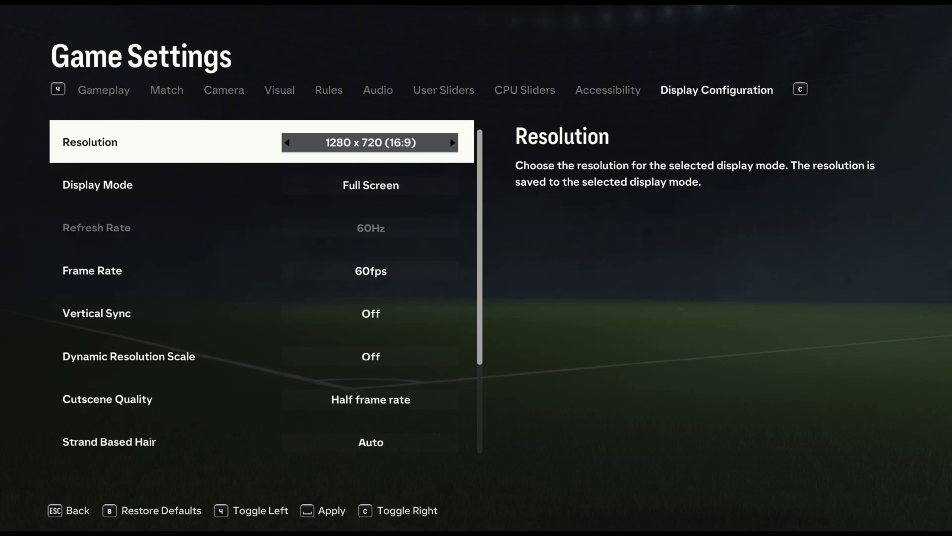
# Step: Set resolution to 1920 x 1080 and keep Display Mode on Full Screen
pyautogui.press('Right')
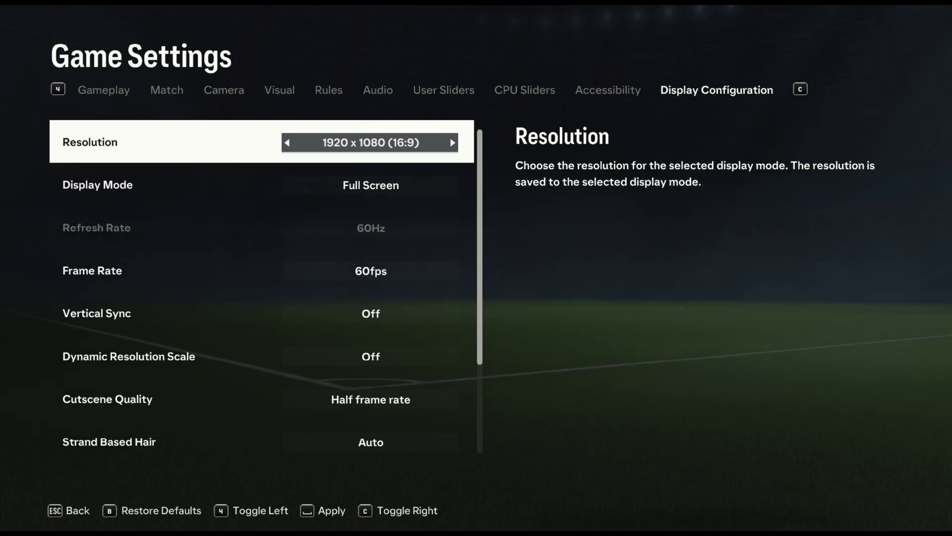
pyautogui.press('Down')
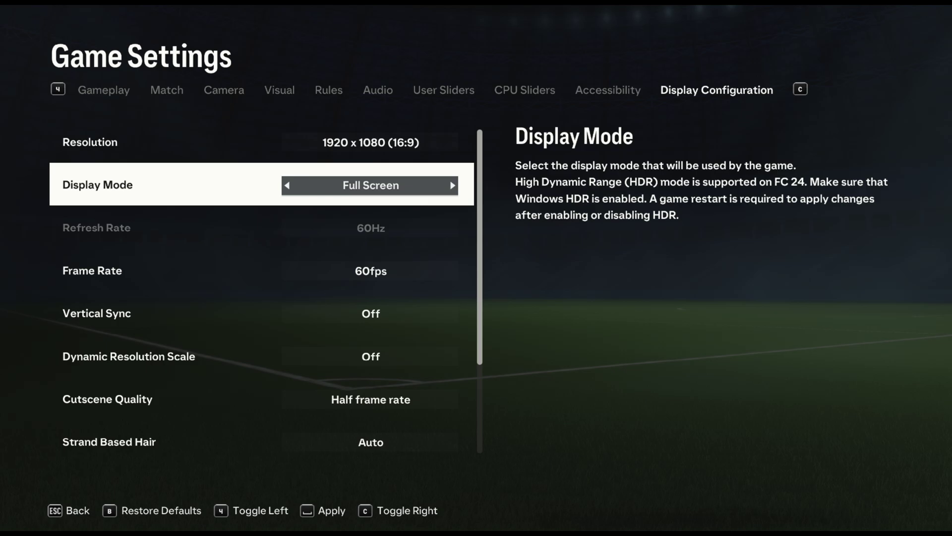
pyautogui.press('Right')
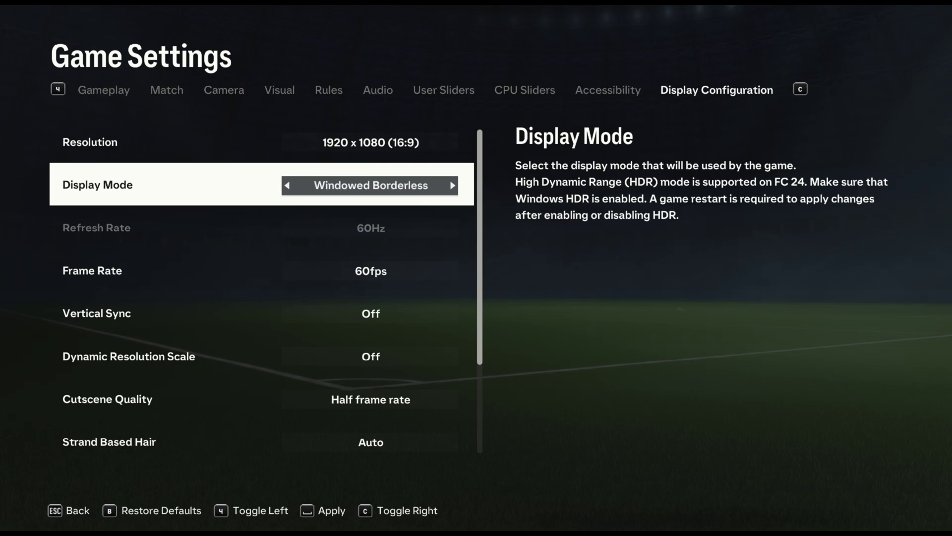
pyautogui.press('Left')
# Step: Set the Frame Rate cap to No Limit
pyautogui.press('Down')
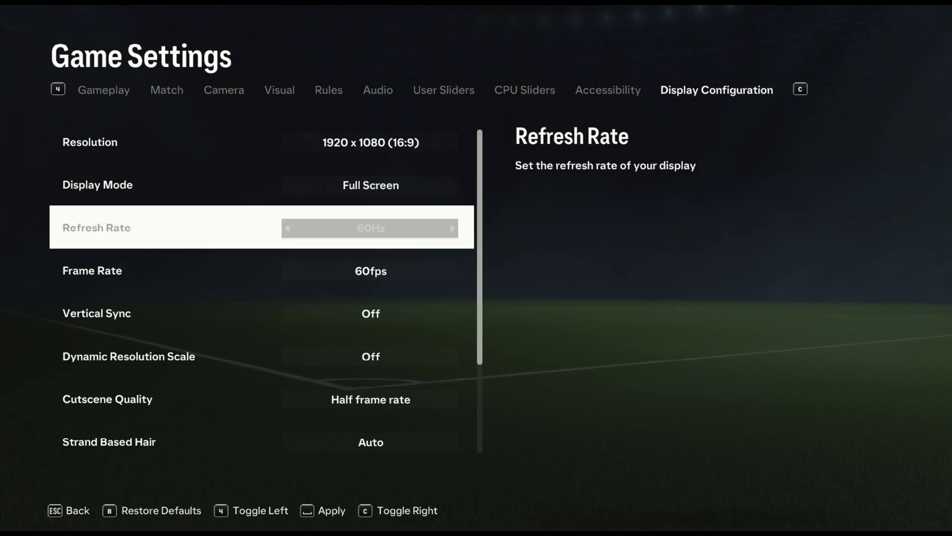
pyautogui.press('Down')
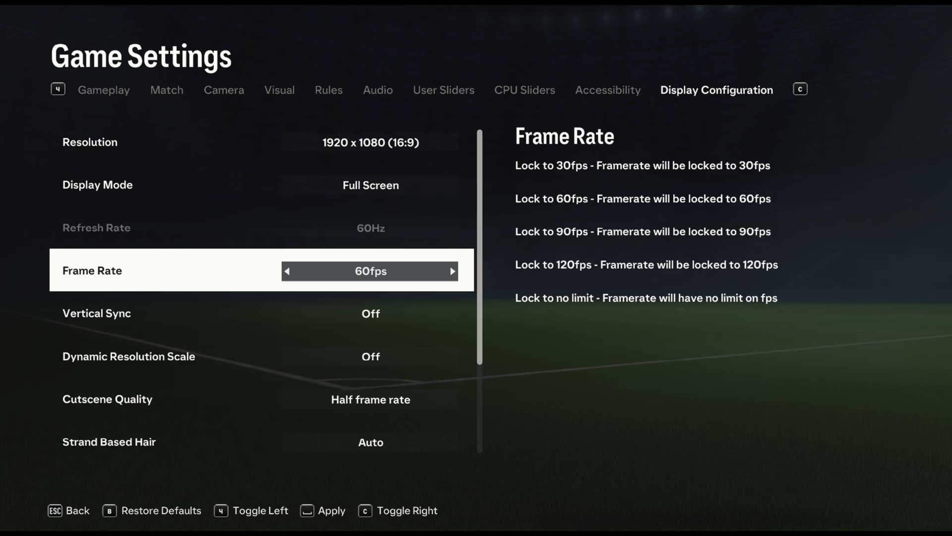
pyautogui.press('Right')
pyautogui.press('Left')
pyautogui.press('Right')
pyautogui.press('Right')
pyautogui.press('Right')
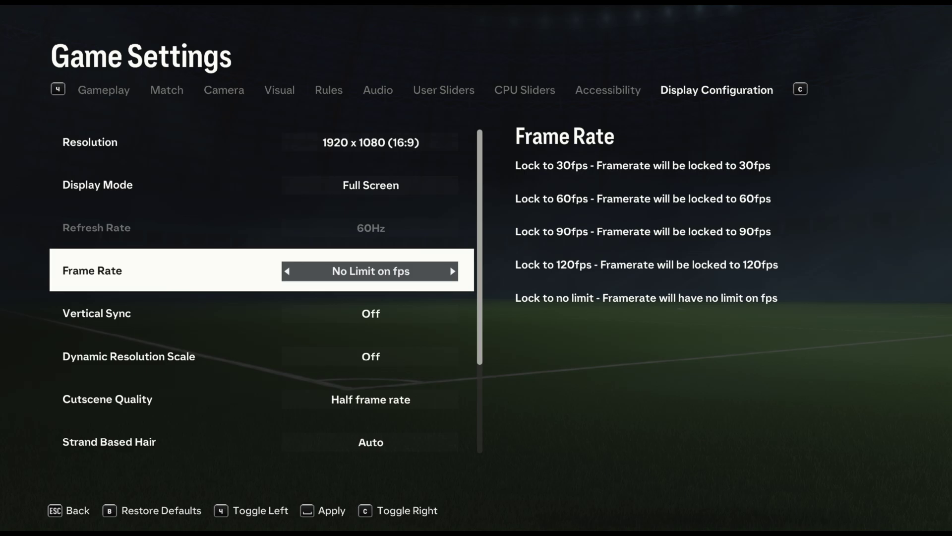
# Step: Keep V-Sync and Dynamic Resolution Scale off, and cutscenes at Half frame rate
pyautogui.press('Down')
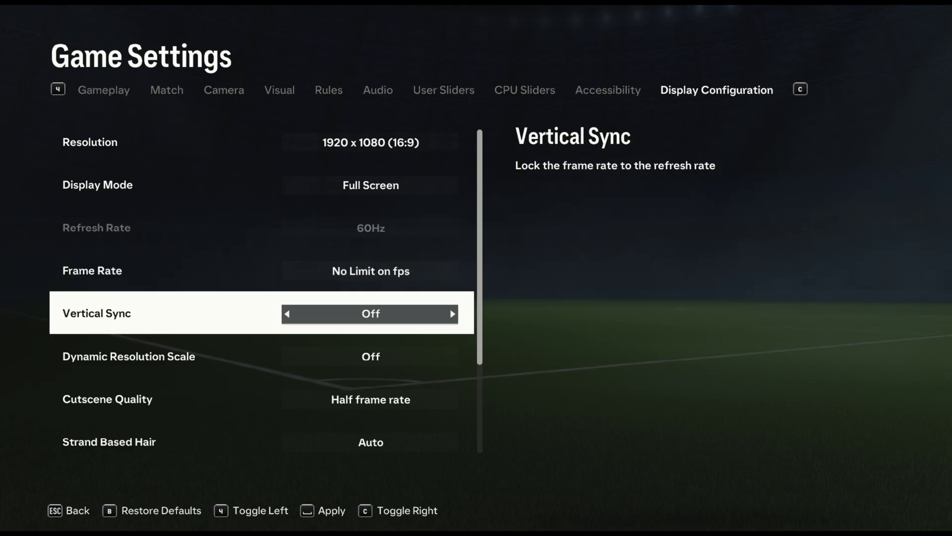
pyautogui.press('Down')
pyautogui.press('Right')
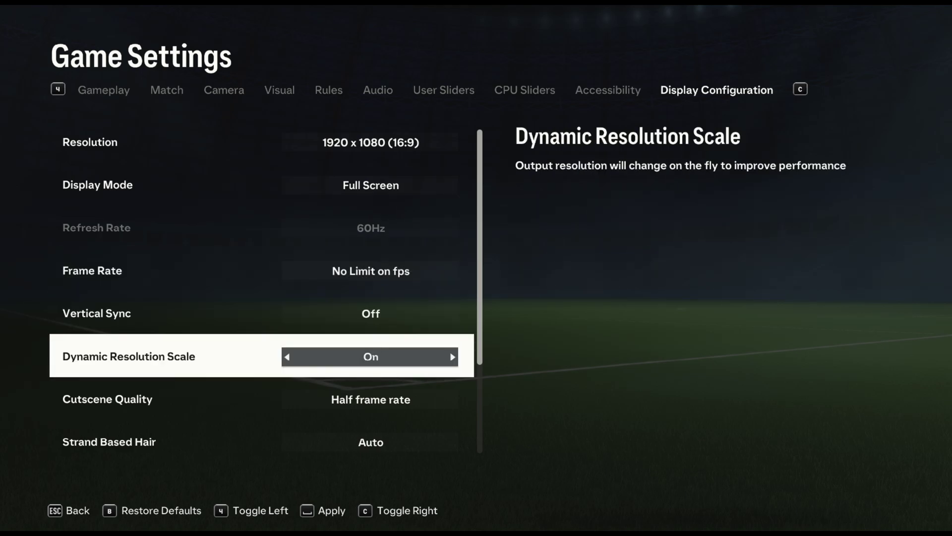
pyautogui.press('Left')
pyautogui.press('Down')
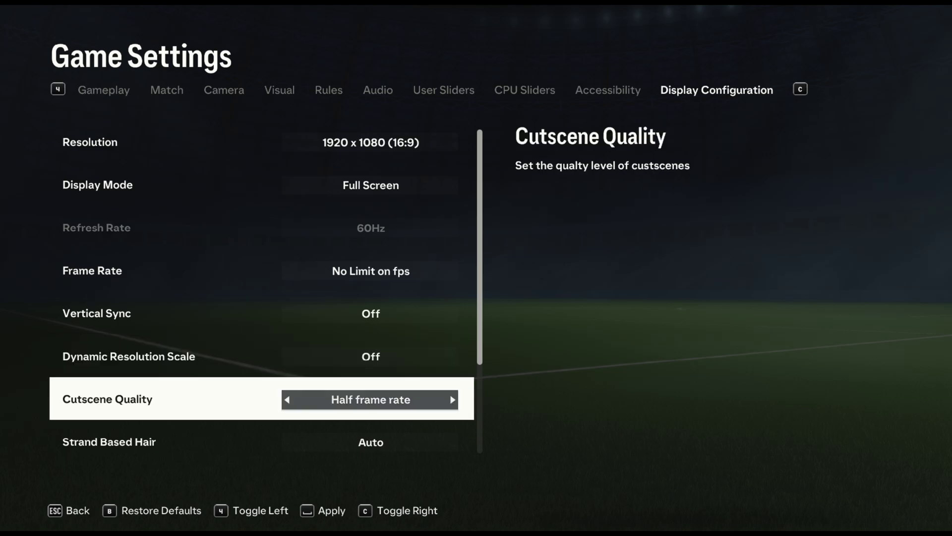
pyautogui.press('Right')
pyautogui.press('Left')
# Step: Turn Strand Based Hair off and lower Rendering Quality to Medium
pyautogui.press('Down')
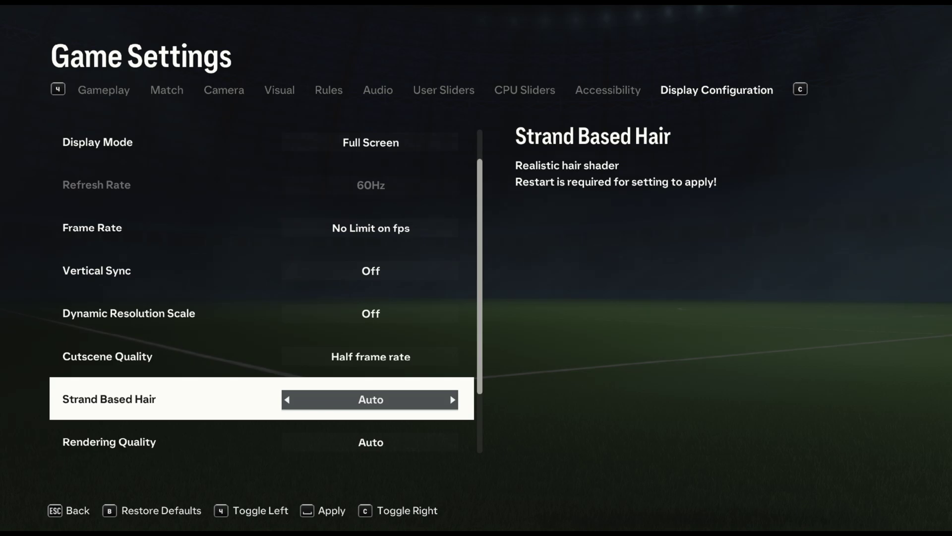
pyautogui.press('Right')
pyautogui.press('Right')
pyautogui.press('Right')
pyautogui.press('Right')
pyautogui.press('Down')
pyautogui.press('Left')
pyautogui.press('Left')
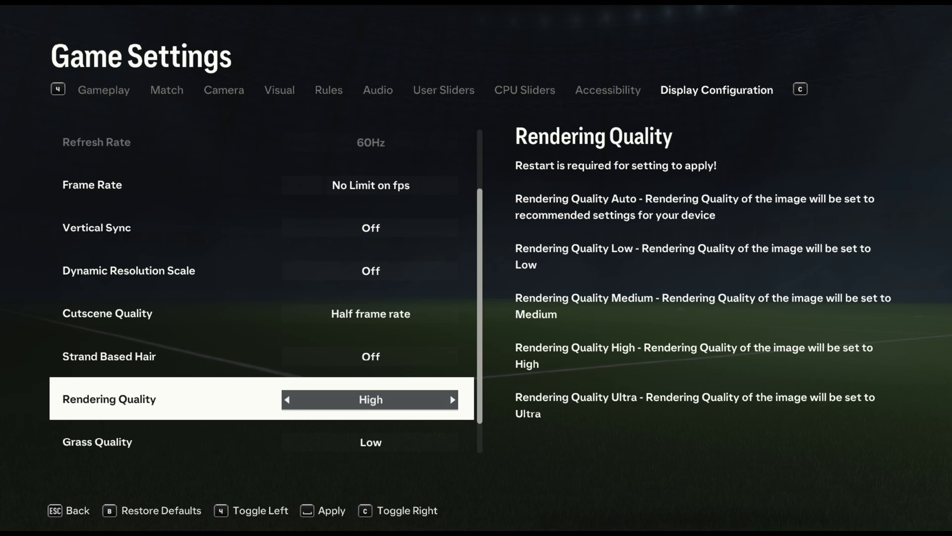
pyautogui.press('Left')
pyautogui.press('Down')
# Step: Set Grass and Crowd Quality to Medium and apply the display settings
pyautogui.press('Left')
pyautogui.press('Left')
pyautogui.press('Left')
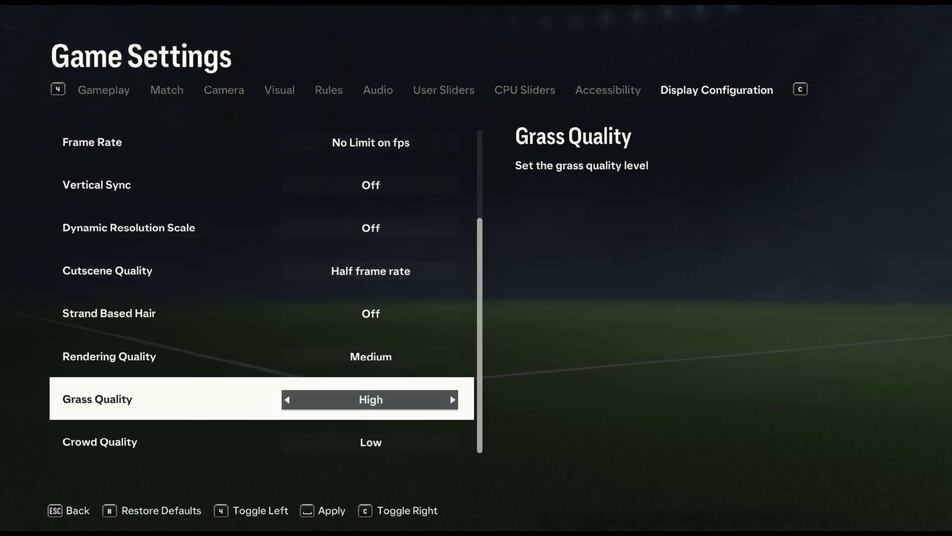
pyautogui.press('Left')
pyautogui.press('Down')
pyautogui.press('Left')
pyautogui.press('Left')
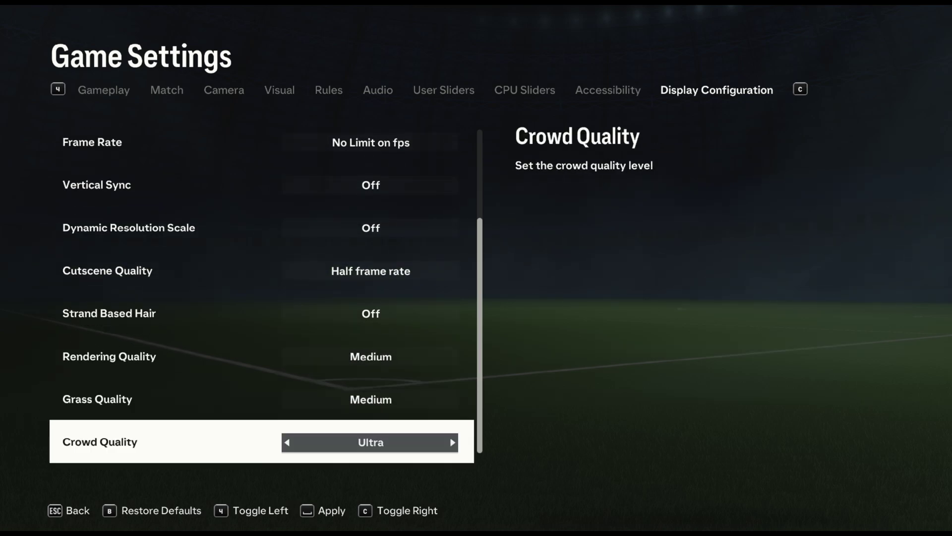
pyautogui.press('Left')
pyautogui.press('Left')
pyautogui.press('space')
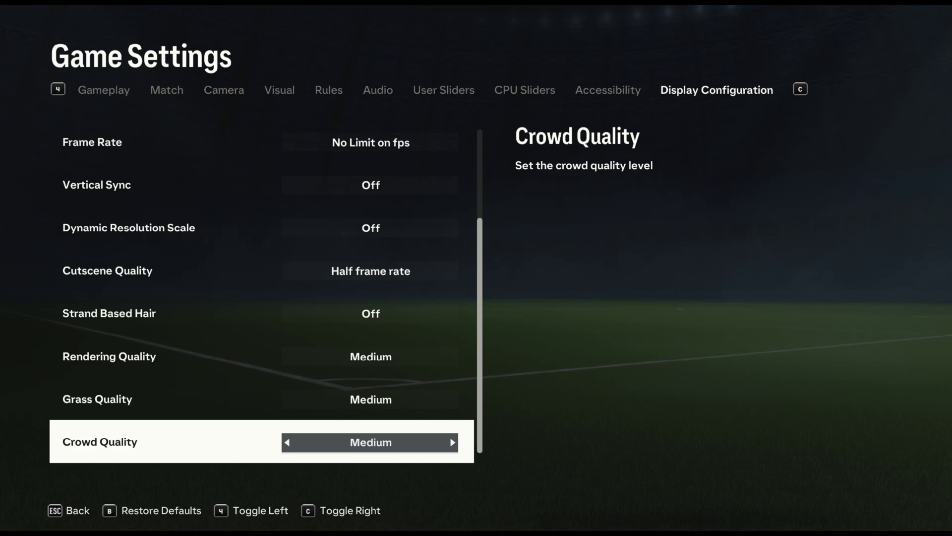